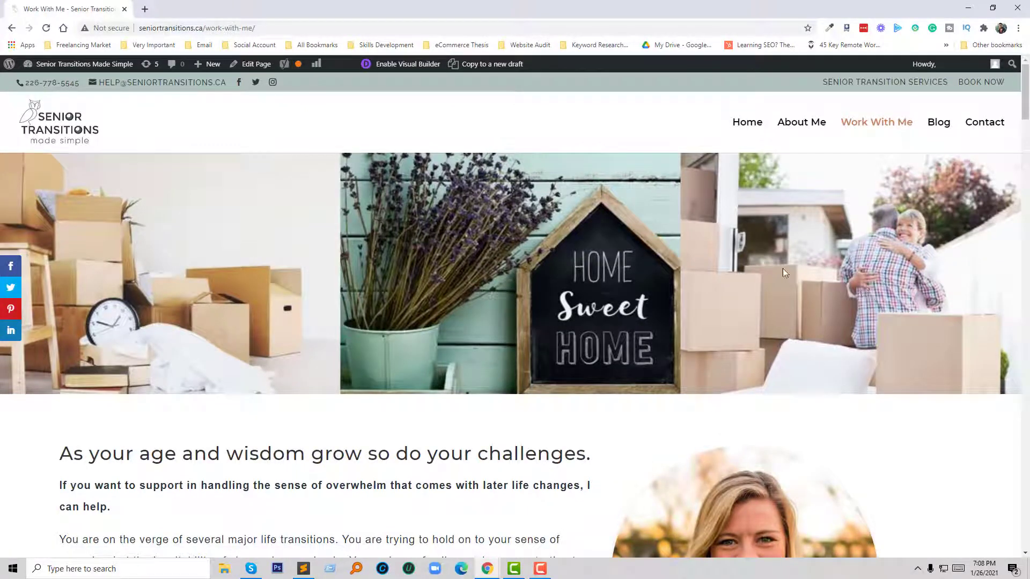
Step: Scroll down the Work With Me page to the How it works Envision, Plan and Act boxes
{"action": "scroll", "coordinate": [684, 234], "scroll_direction": "down", "scroll_amount": 3}
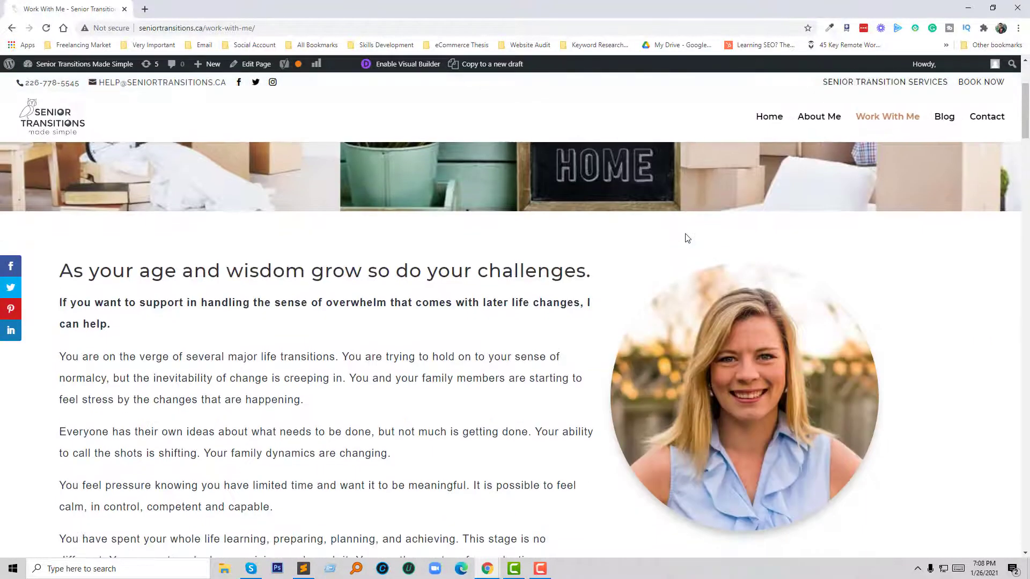
{"action": "scroll", "coordinate": [687, 237], "scroll_direction": "down", "scroll_amount": 8}
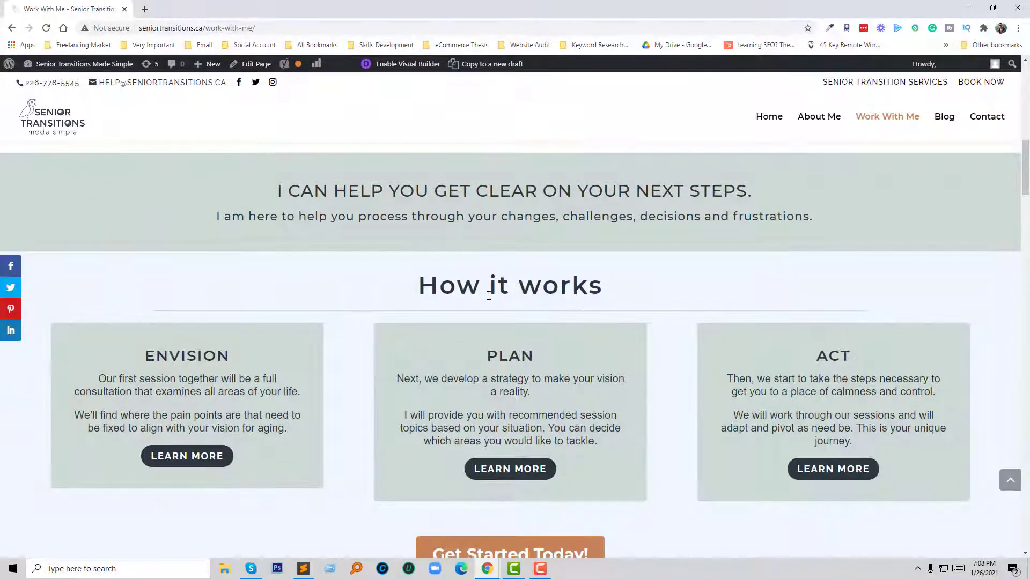
{"action": "scroll", "coordinate": [489, 295], "scroll_direction": "down", "scroll_amount": 1}
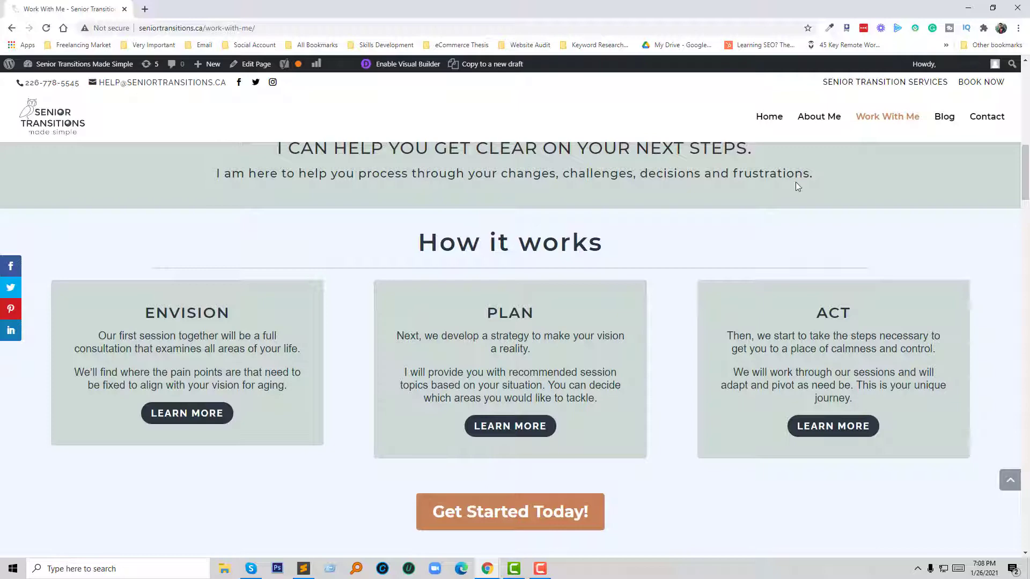
Step: Check the unequal Envision, Plan and Act boxes in a narrower window, then maximize Chrome again
{"action": "double_click", "coordinate": [340, 17]}
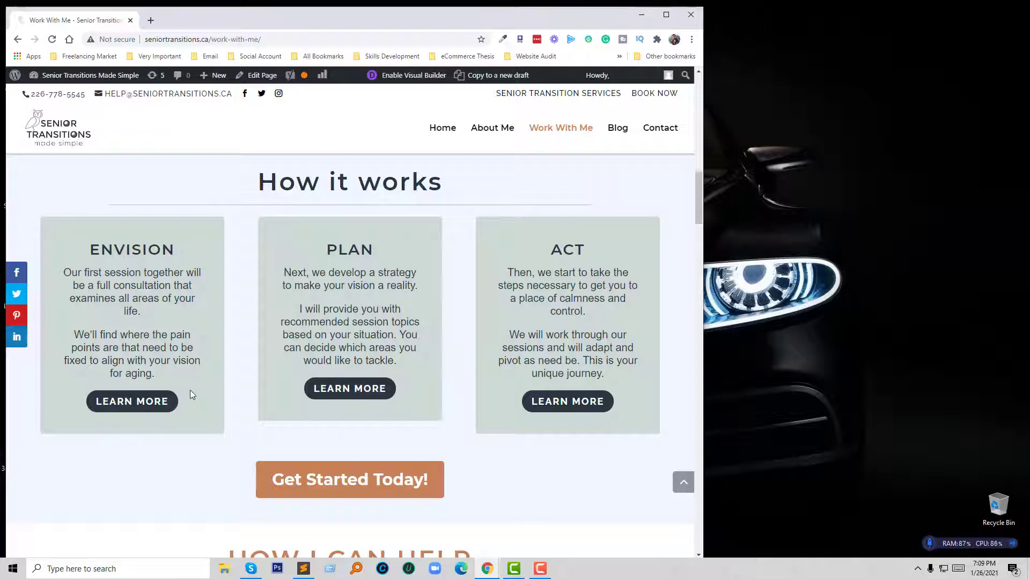
{"action": "scroll", "coordinate": [531, 370], "scroll_direction": "down", "scroll_amount": 1}
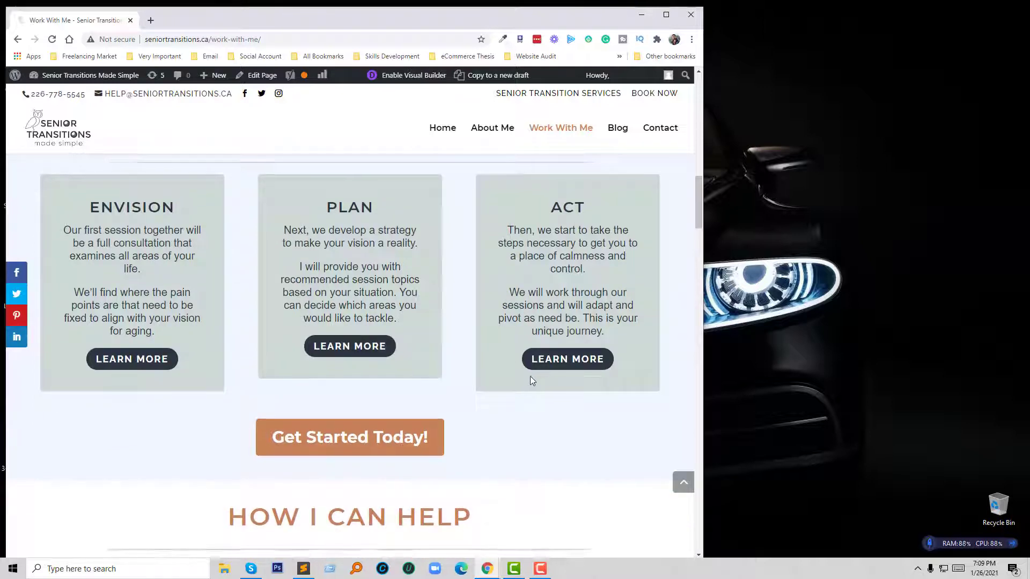
{"action": "scroll", "coordinate": [531, 381], "scroll_direction": "up", "scroll_amount": 1}
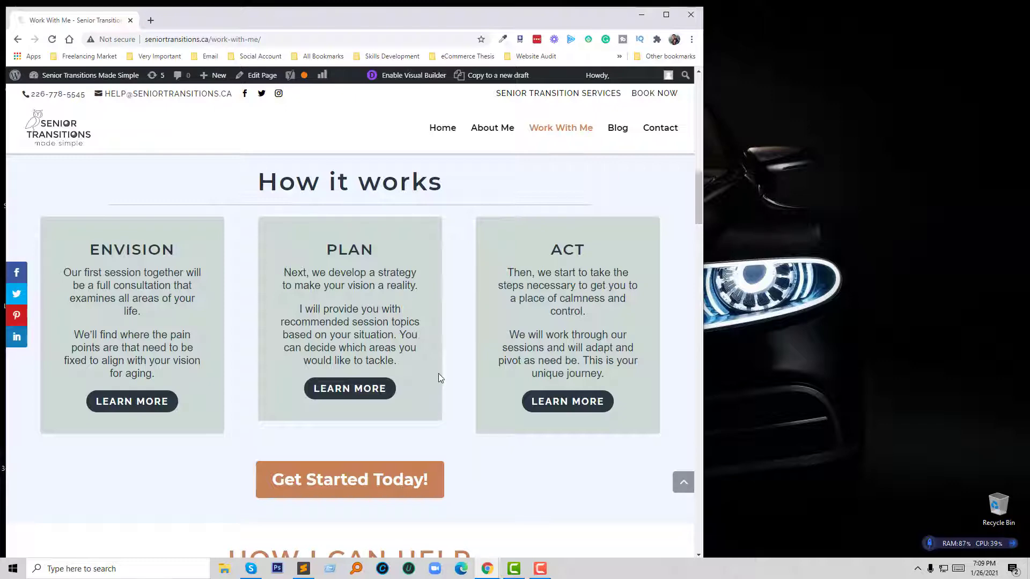
{"action": "left_click", "coordinate": [666, 15]}
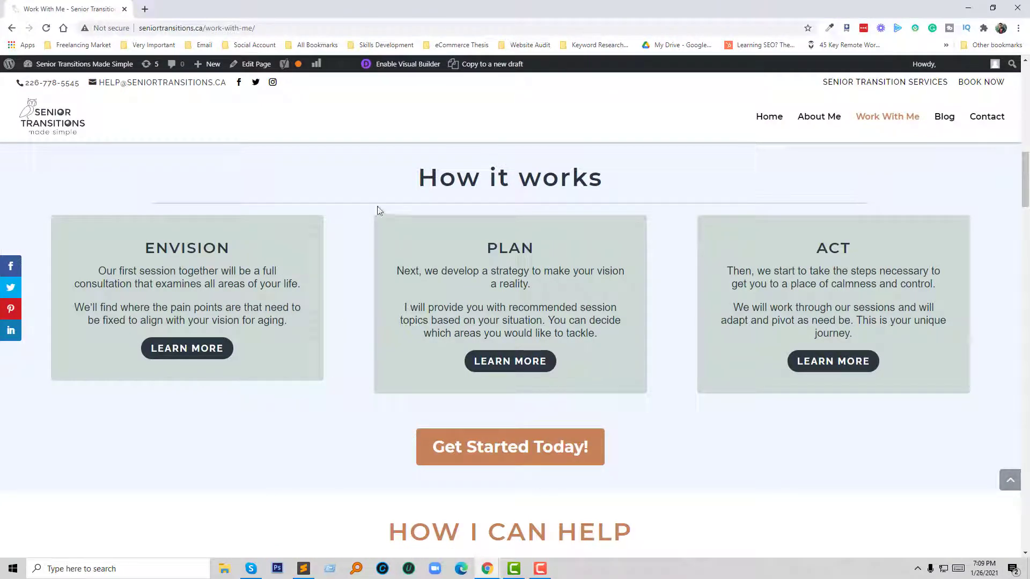
Step: Open the page's visual builder in a new tab and select the How it works cards row
{"action": "middle_click", "coordinate": [408, 65]}
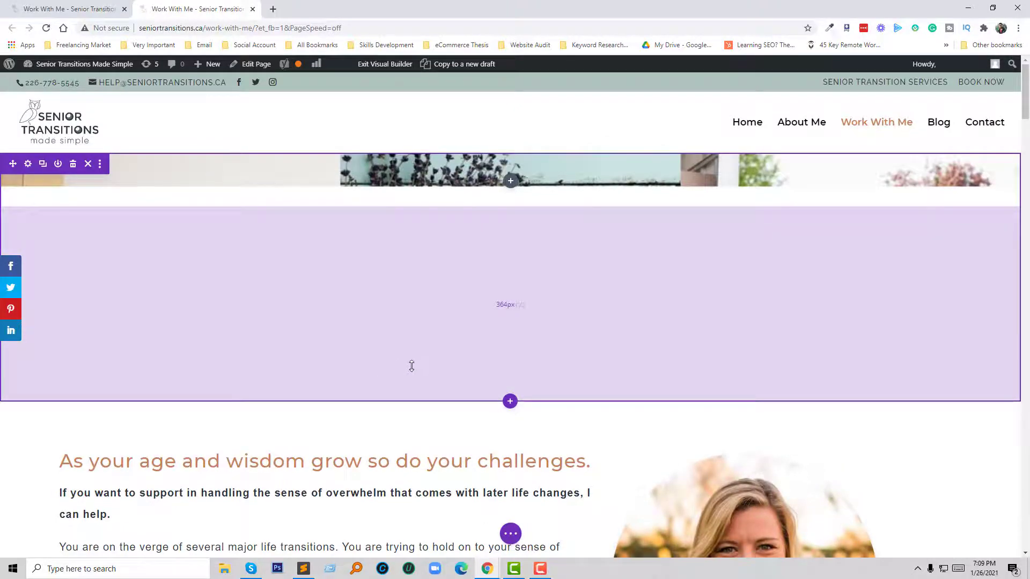
{"action": "scroll", "coordinate": [412, 365], "scroll_direction": "down", "scroll_amount": 10}
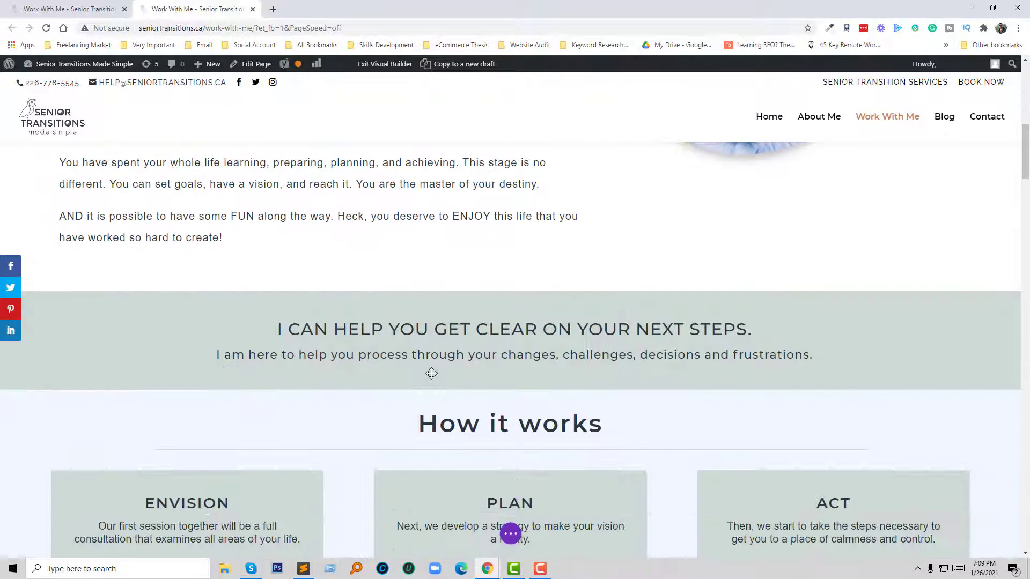
{"action": "scroll", "coordinate": [425, 379], "scroll_direction": "down", "scroll_amount": 3}
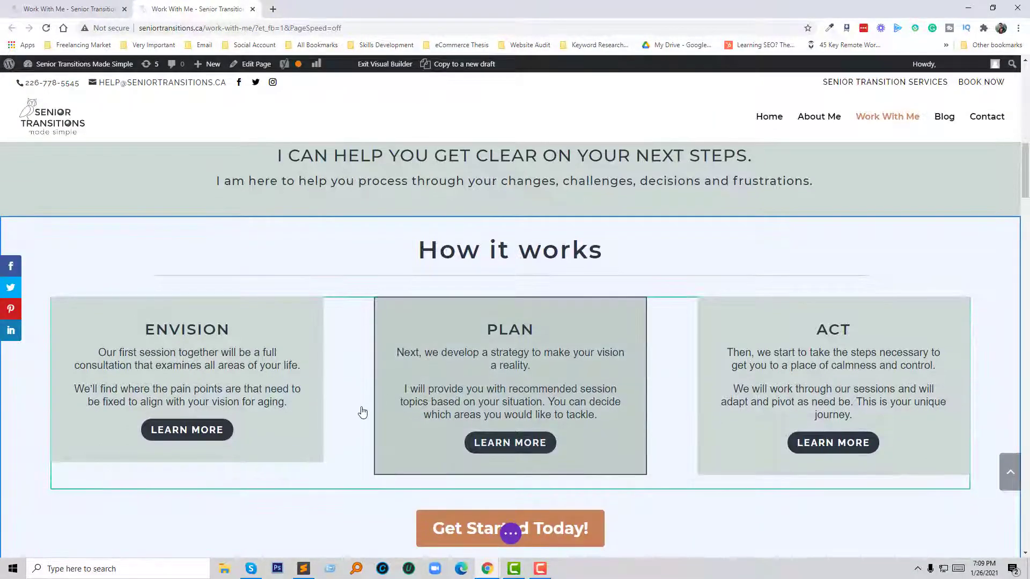
{"action": "left_click", "coordinate": [332, 405]}
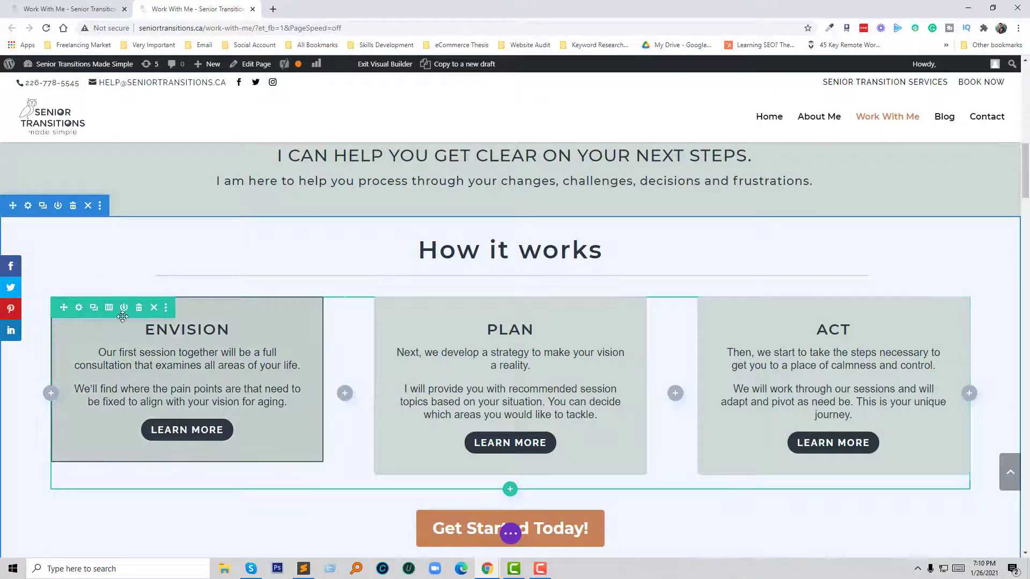
Step: Open the cards row's settings at Advanced > Custom CSS
{"action": "left_click", "coordinate": [79, 310]}
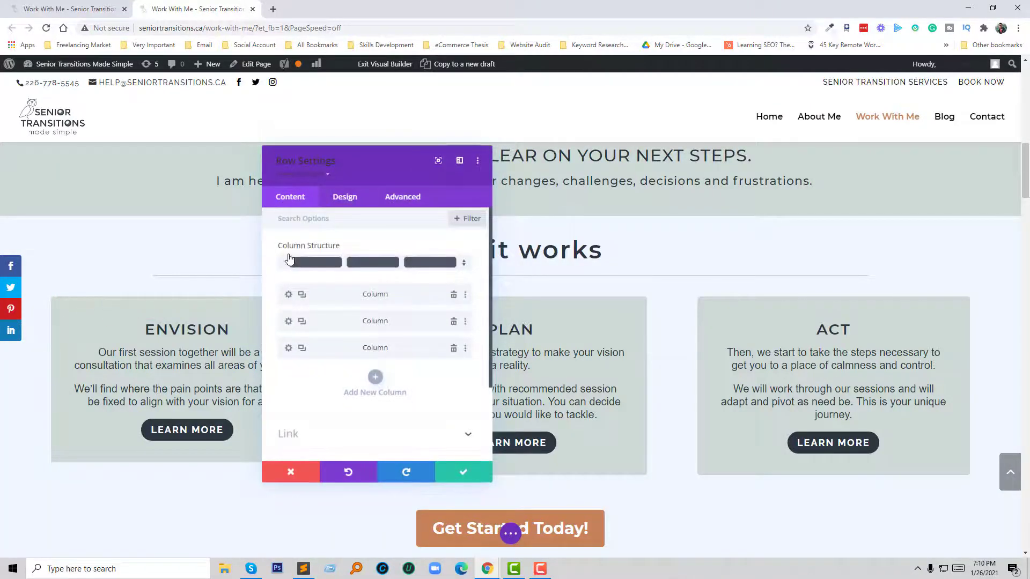
{"action": "left_click", "coordinate": [414, 200]}
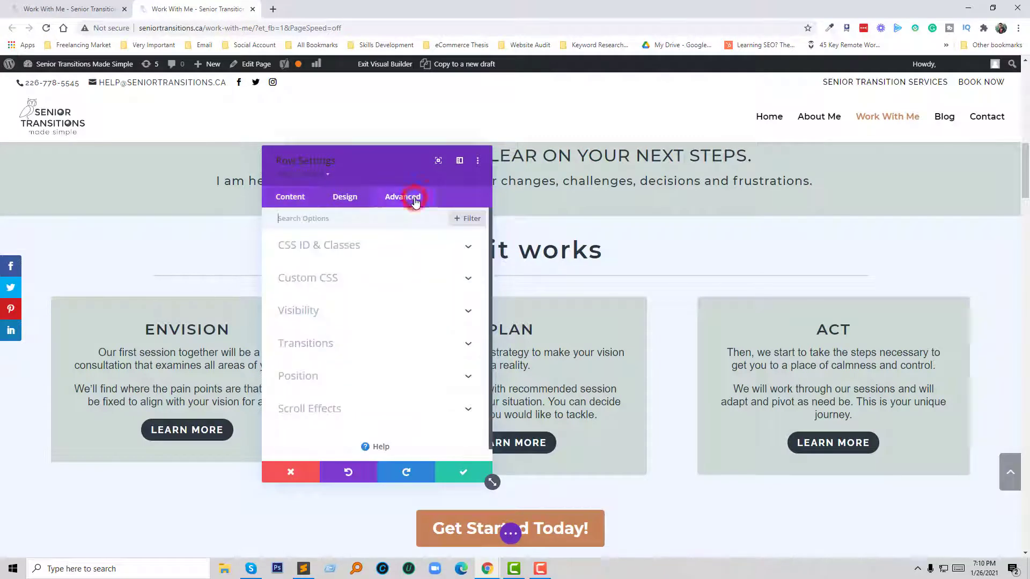
{"action": "left_click", "coordinate": [361, 281]}
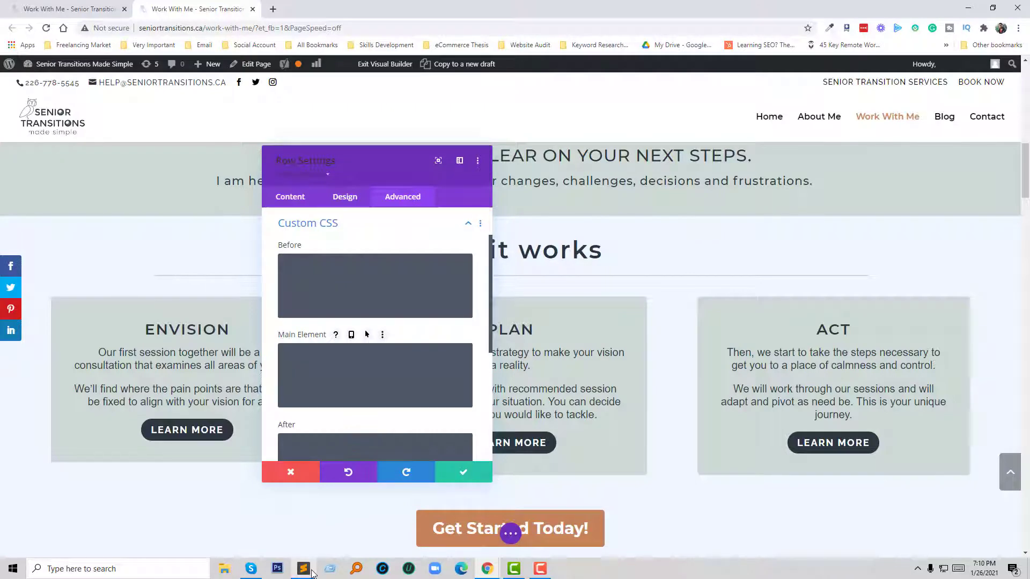
Step: Copy the display: flex and flex-wrap: wrap lines from the stylesheet in Sublime Text
{"action": "mouse_move", "coordinate": [315, 570]}
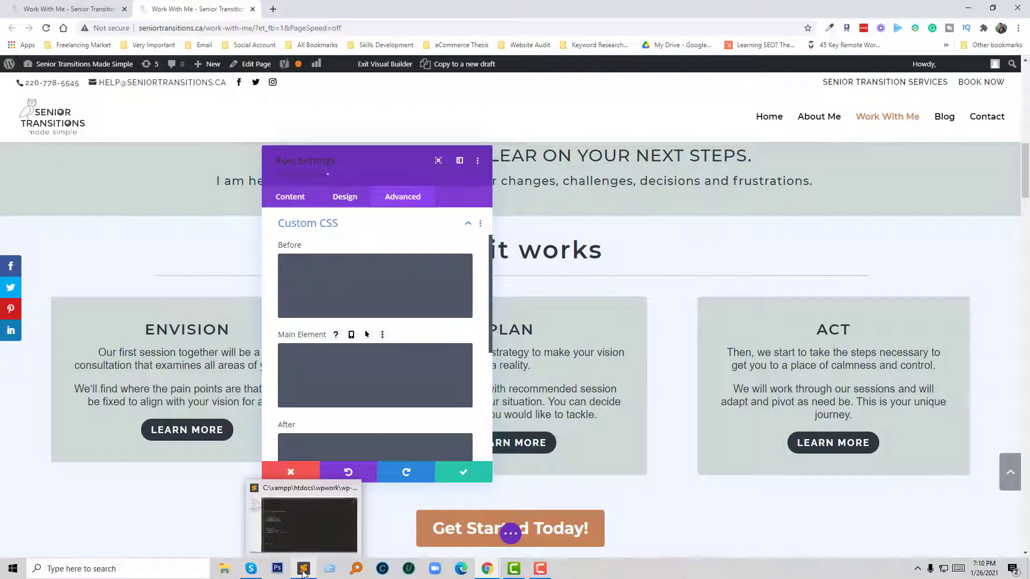
{"action": "left_click", "coordinate": [302, 570]}
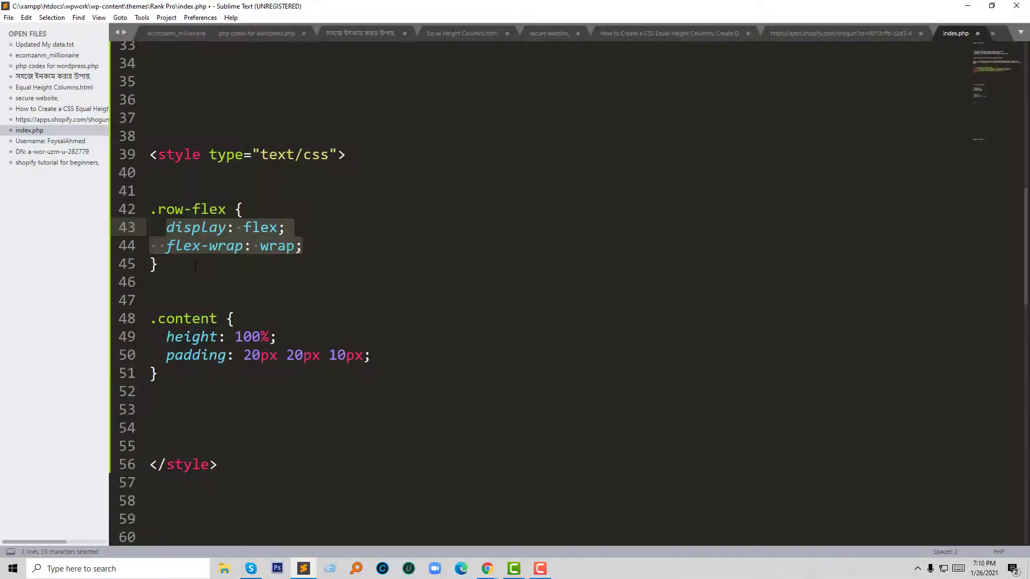
{"action": "left_click", "coordinate": [195, 267]}
{"action": "left_click_drag", "start_coordinate": [315, 245], "coordinate": [186, 231]}
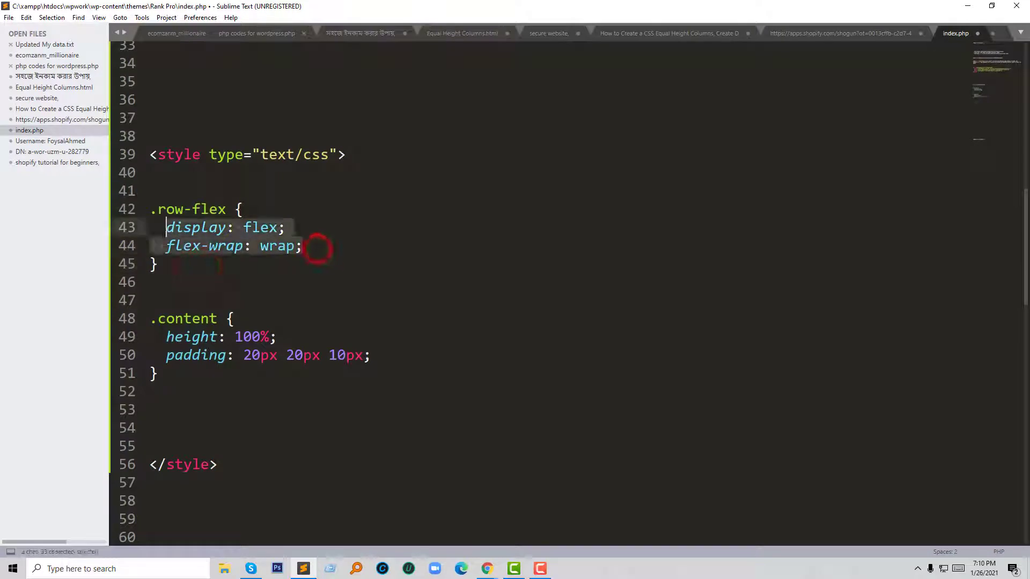
{"action": "right_click", "coordinate": [187, 230]}
{"action": "left_click", "coordinate": [216, 279]}
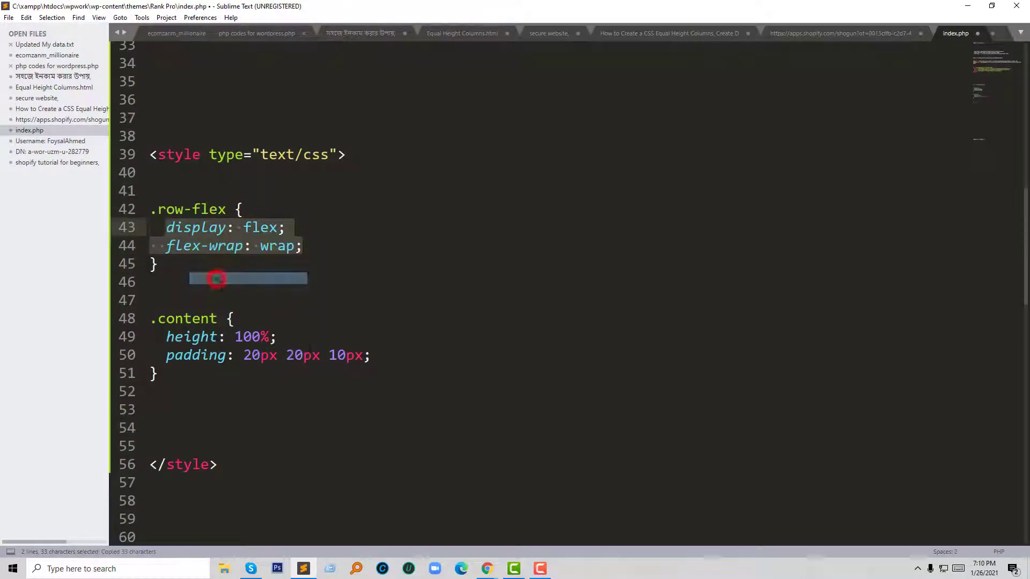
Step: Paste display: flex and flex-wrap: wrap into the row's Main Element CSS, removing the indentation
{"action": "left_click", "coordinate": [302, 568]}
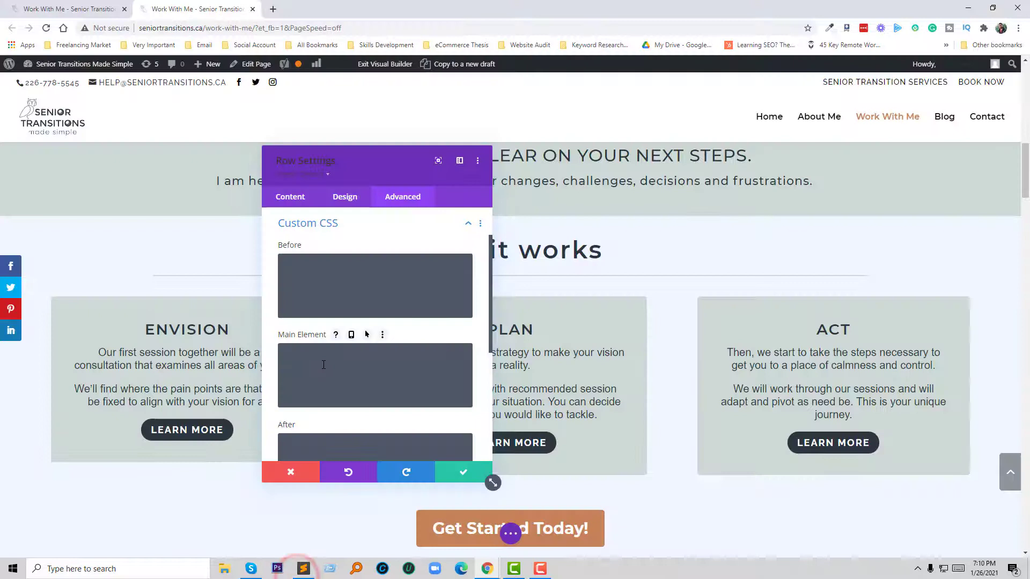
{"action": "left_click", "coordinate": [324, 364]}
{"action": "key", "text": "ctrl+v"}
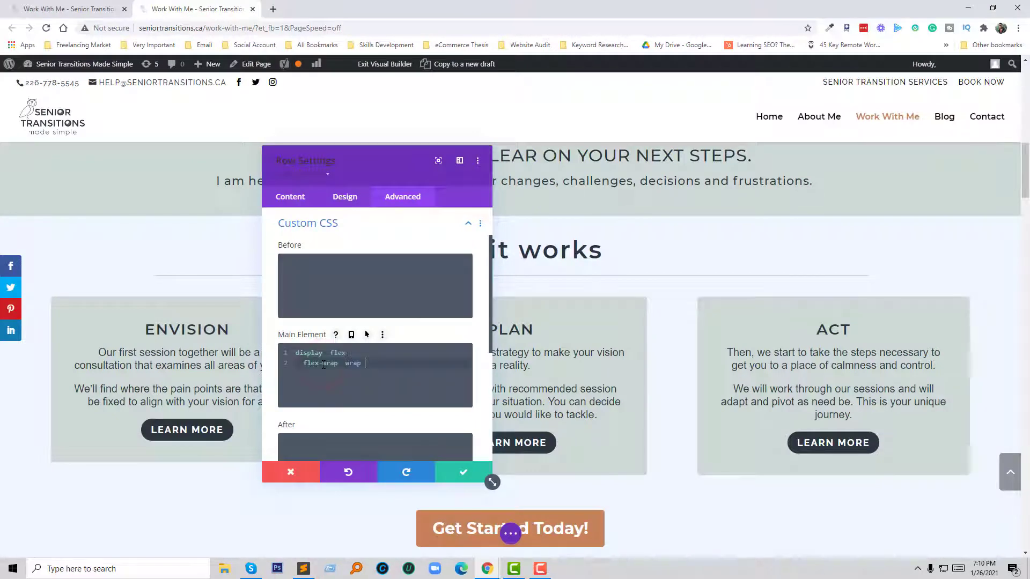
{"action": "left_click", "coordinate": [305, 365]}
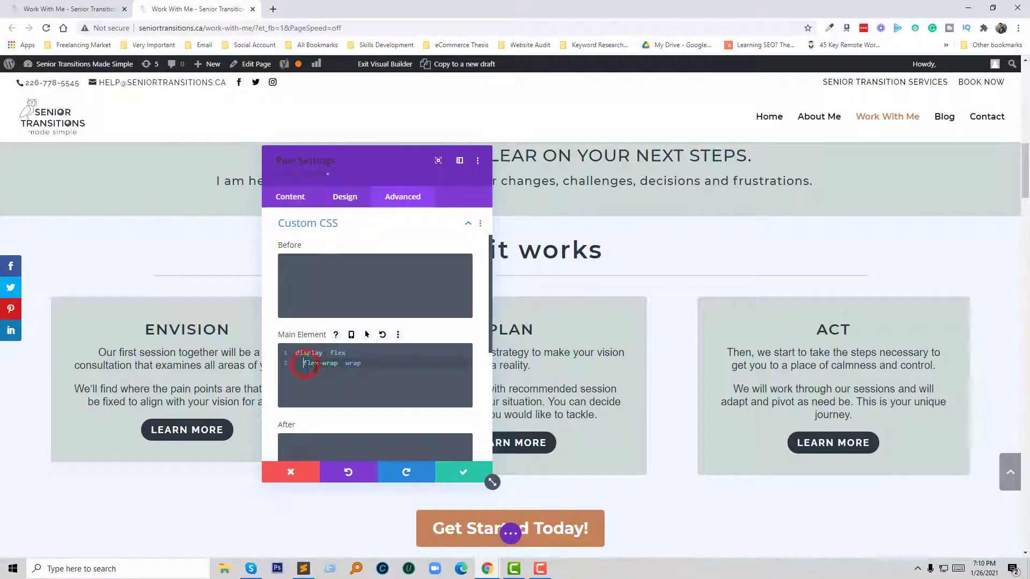
{"action": "key", "text": "BackSpace"}
Step: Save the row CSS, then copy the .content height: 100% and padding: 20px 20px 10px rules
{"action": "left_click", "coordinate": [454, 475]}
{"action": "left_click", "coordinate": [303, 569]}
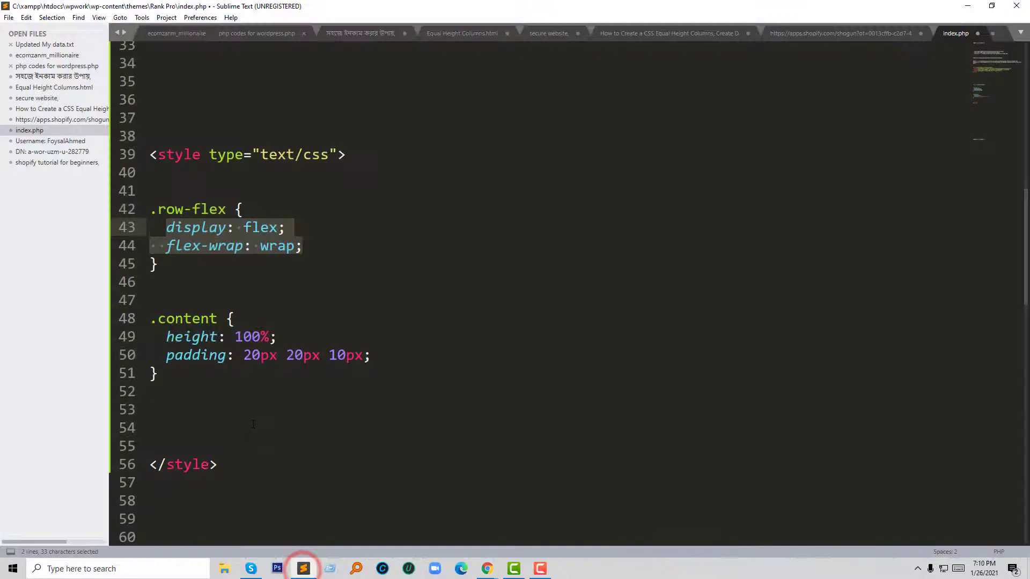
{"action": "left_click", "coordinate": [262, 409]}
{"action": "left_click_drag", "start_coordinate": [370, 355], "coordinate": [167, 338]}
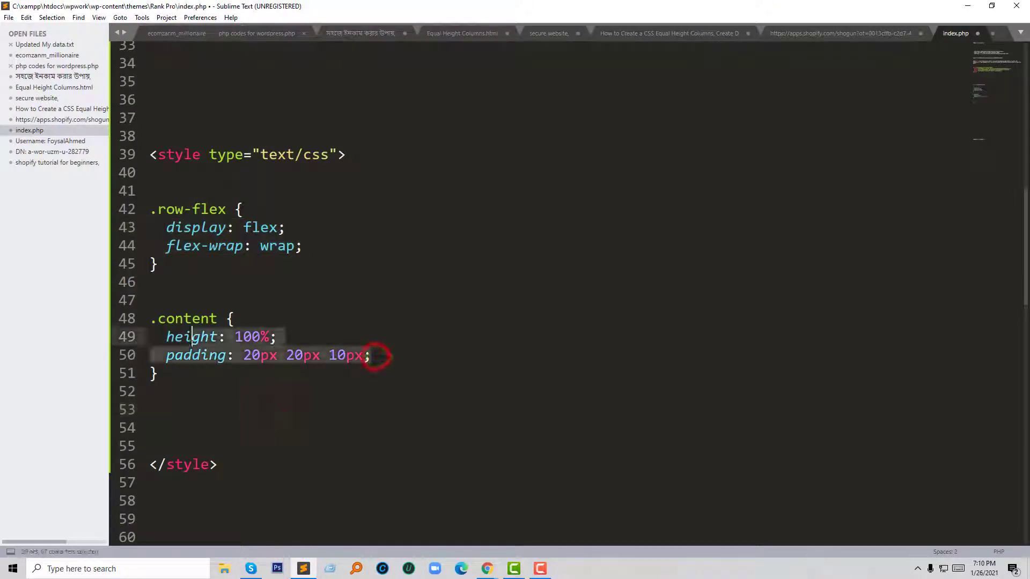
{"action": "right_click", "coordinate": [185, 342]}
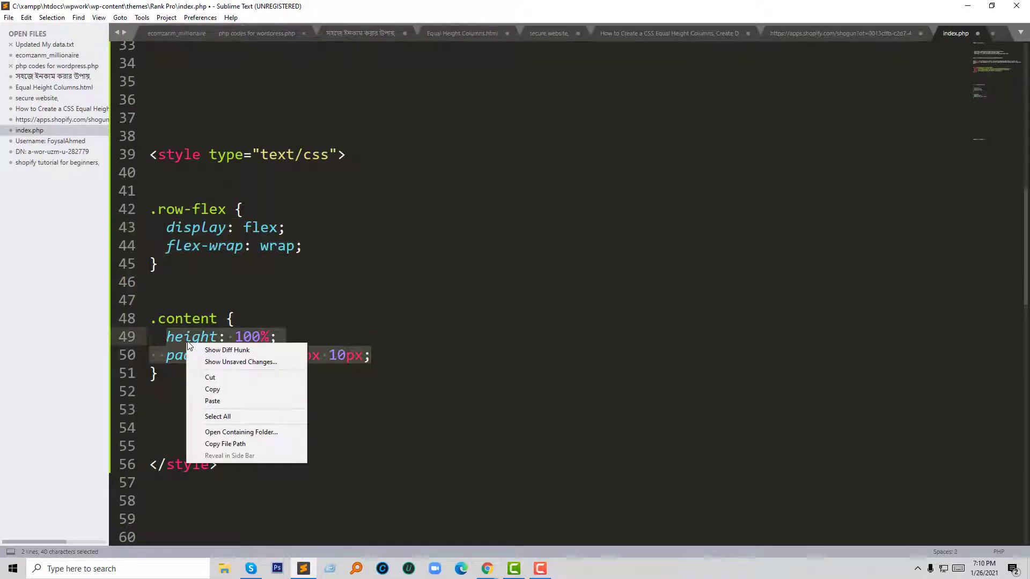
{"action": "left_click", "coordinate": [220, 391]}
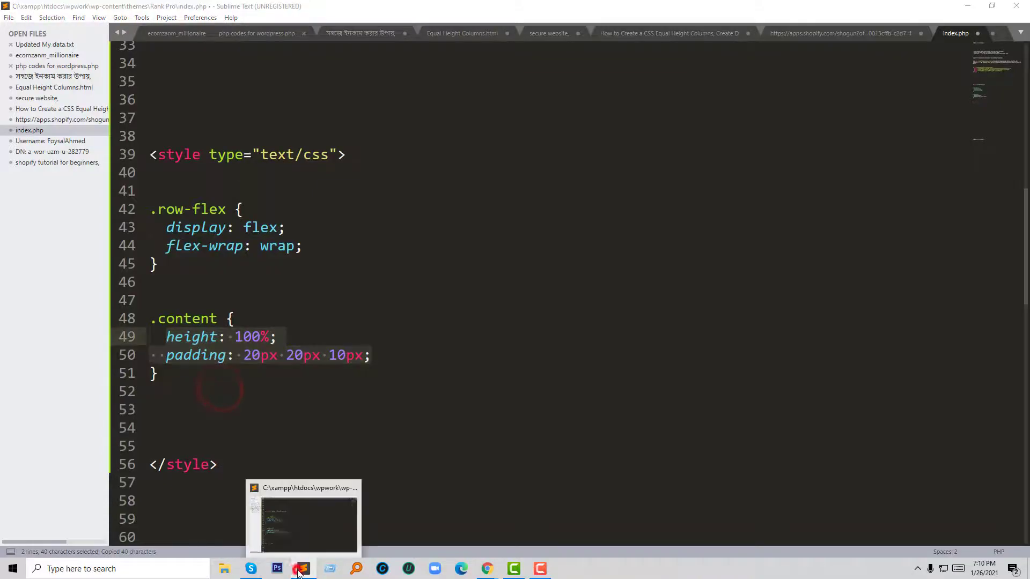
{"action": "left_click", "coordinate": [487, 568]}
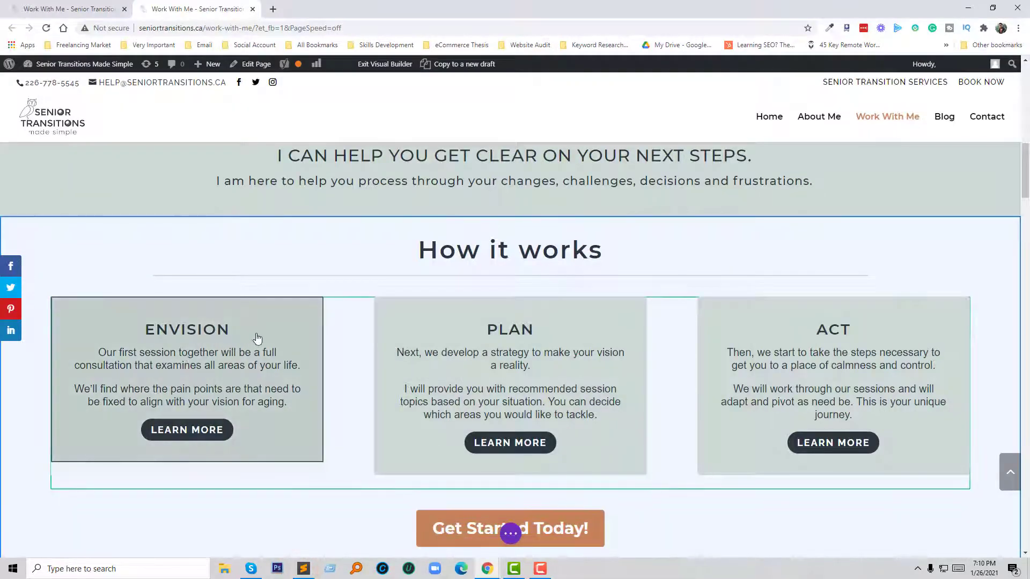
Step: Give the ENVISION module's Main Element CSS height: 100% and padding: 20px 20px 10px, and save
{"action": "left_click", "coordinate": [257, 338]}
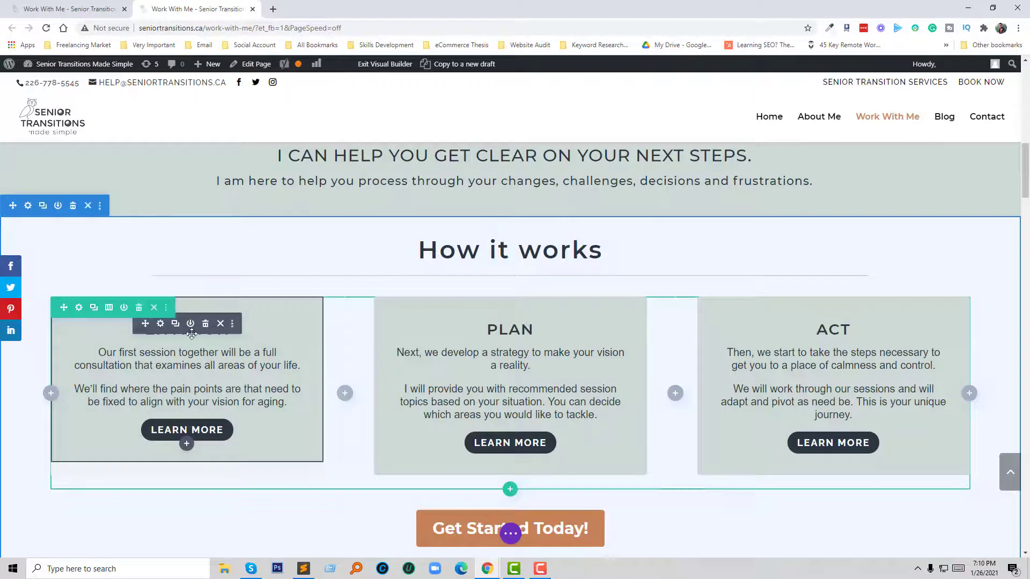
{"action": "left_click", "coordinate": [161, 323]}
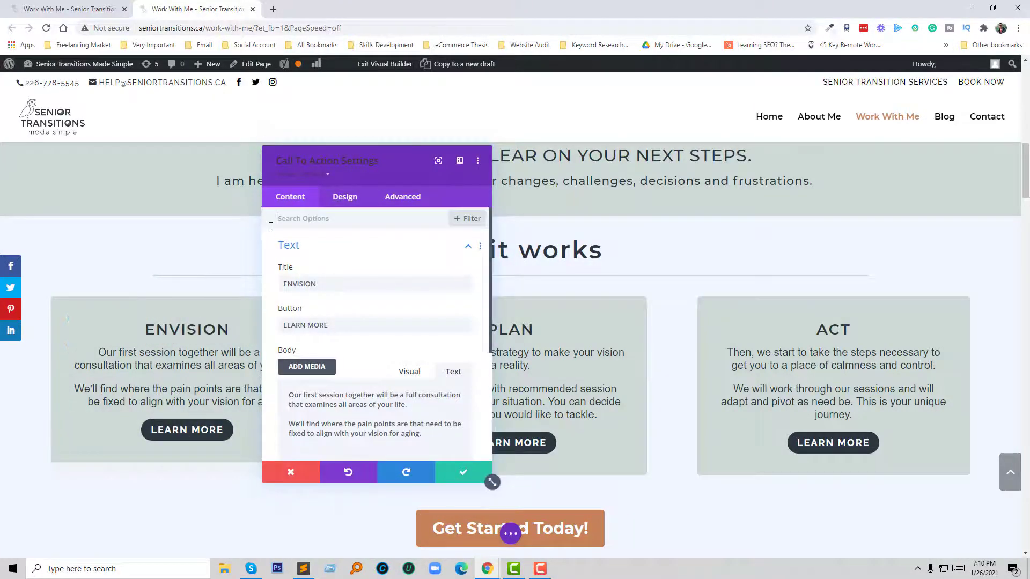
{"action": "left_click", "coordinate": [397, 198]}
{"action": "left_click", "coordinate": [356, 279]}
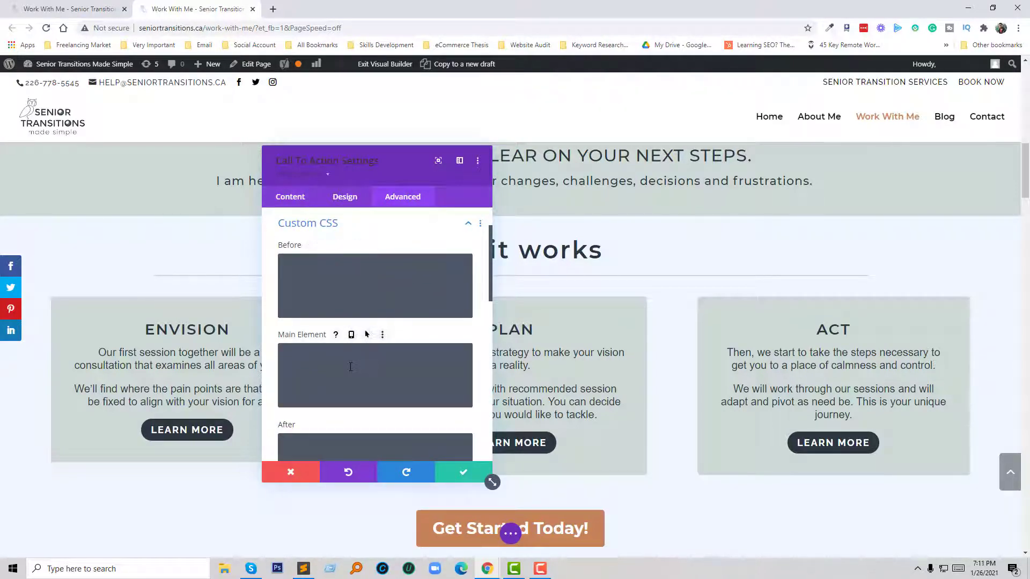
{"action": "left_click", "coordinate": [350, 367]}
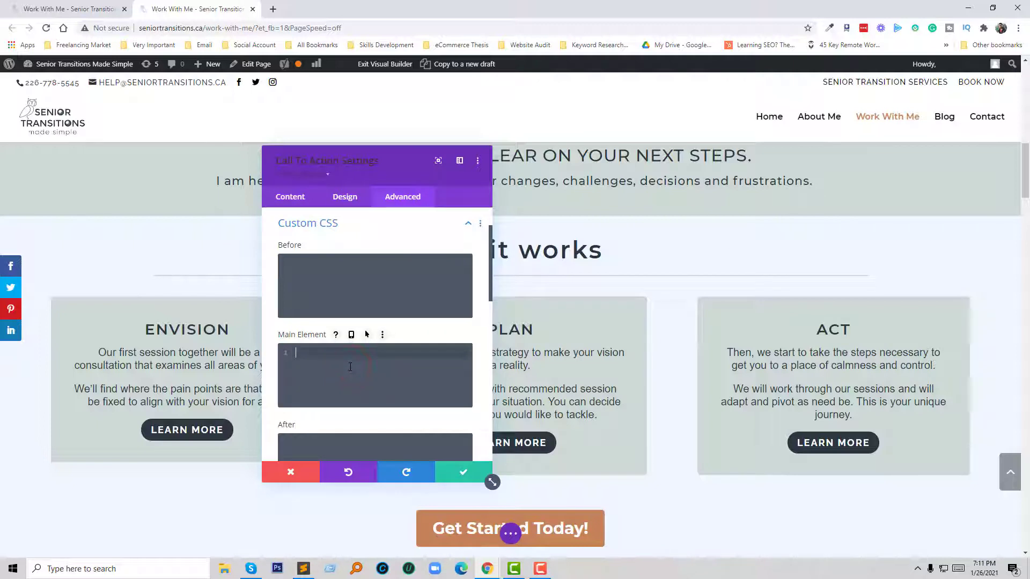
{"action": "key", "text": "ctrl+v"}
{"action": "left_click", "coordinate": [304, 363]}
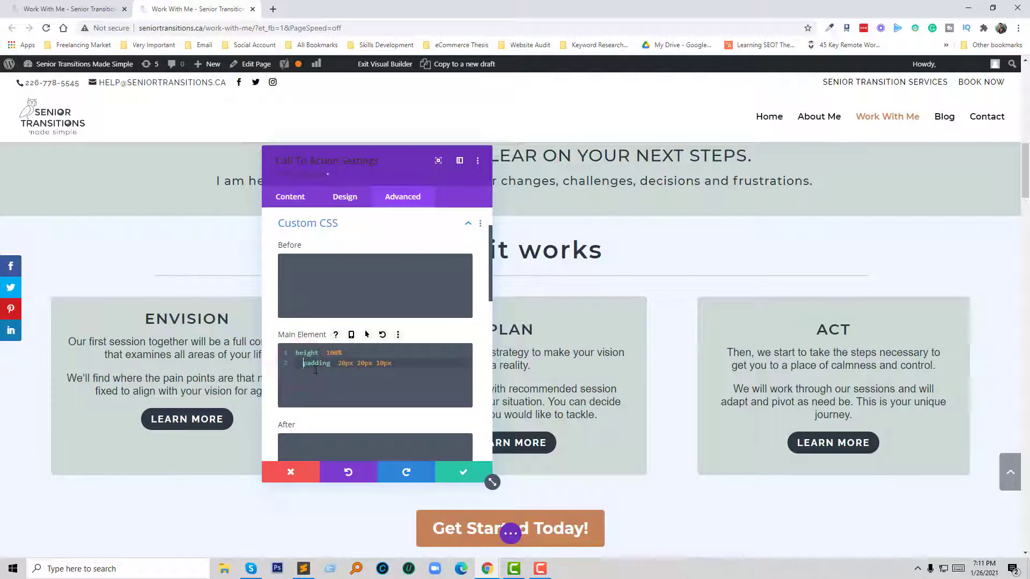
{"action": "key", "text": "BackSpace"}
{"action": "key", "text": "BackSpace"}
{"action": "key", "text": "ctrl+a"}
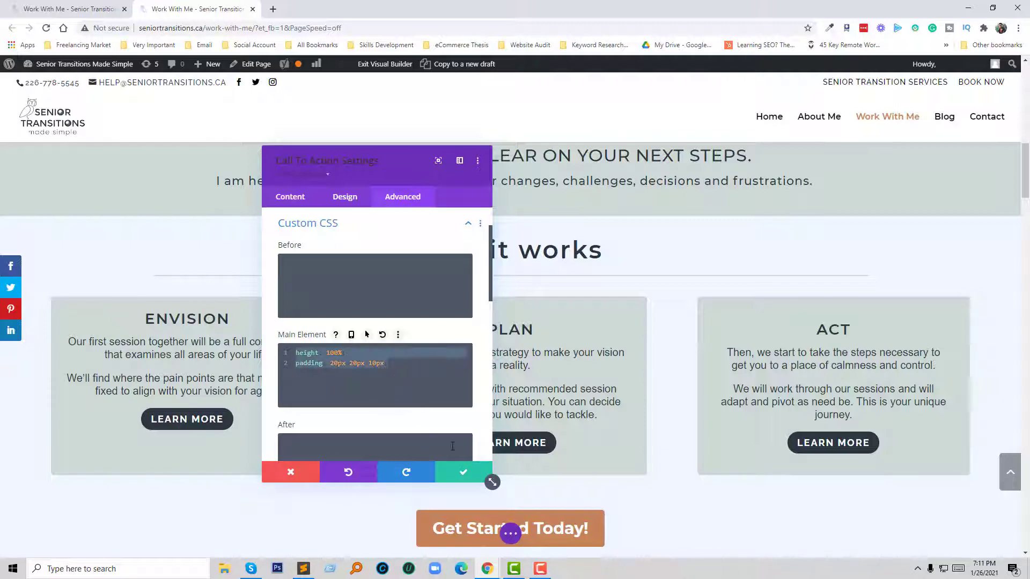
{"action": "left_click", "coordinate": [461, 472]}
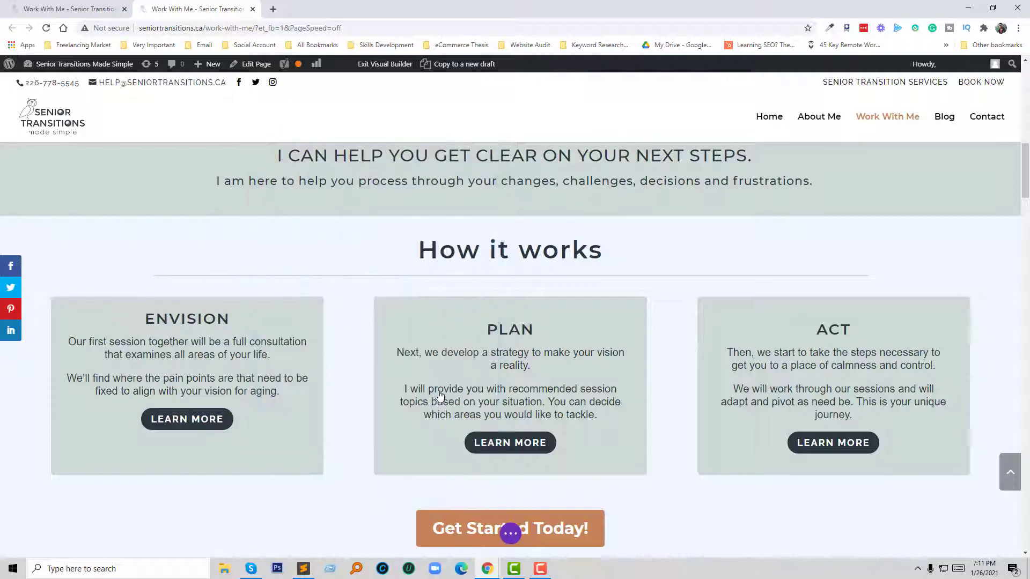
Step: Paste the height: 100% and padding CSS into the PLAN module's Main Element and save
{"action": "left_click", "coordinate": [610, 337]}
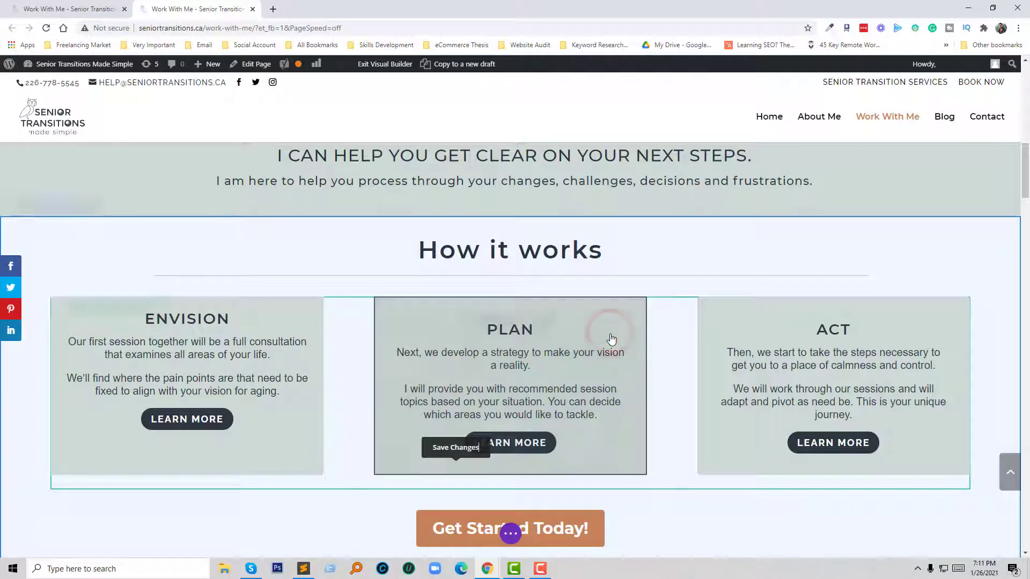
{"action": "left_click", "coordinate": [484, 325]}
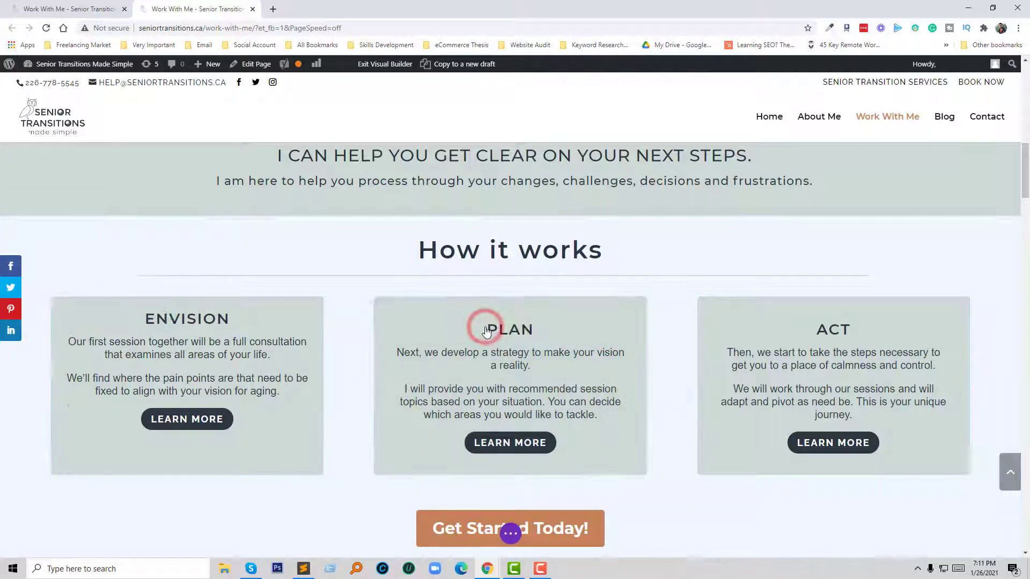
{"action": "left_click", "coordinate": [410, 204]}
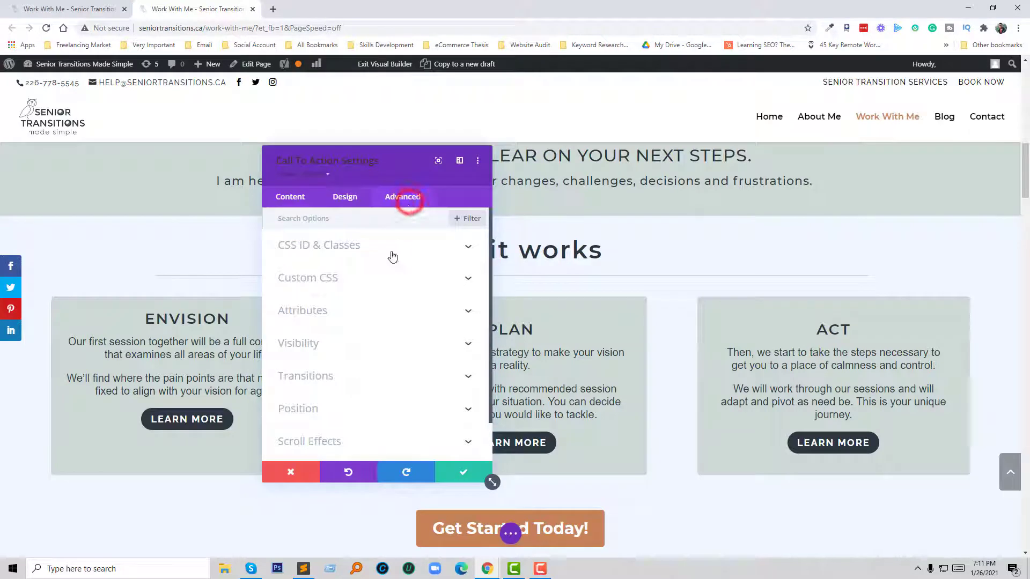
{"action": "left_click", "coordinate": [356, 278]}
{"action": "left_click", "coordinate": [345, 360]}
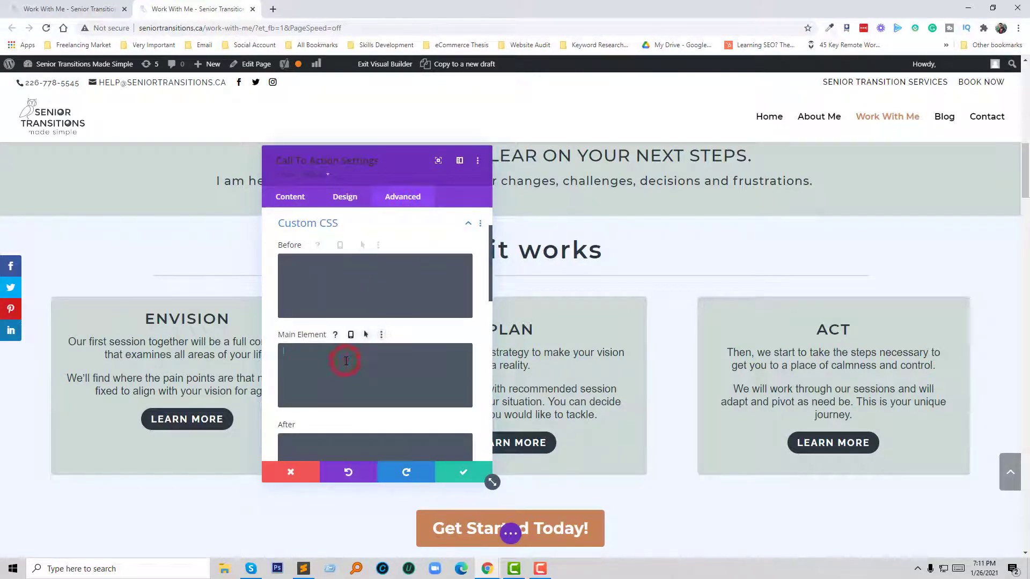
{"action": "key", "text": "ctrl+v"}
{"action": "left_click", "coordinate": [452, 468]}
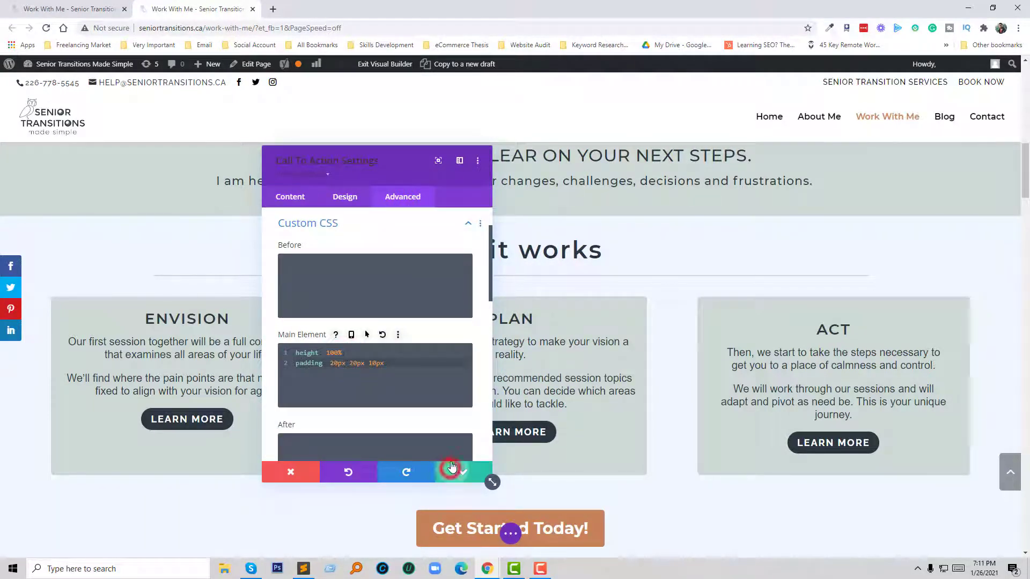
Step: Paste the same height and padding CSS into the ACT module's Main Element and save
{"action": "left_click", "coordinate": [751, 335]}
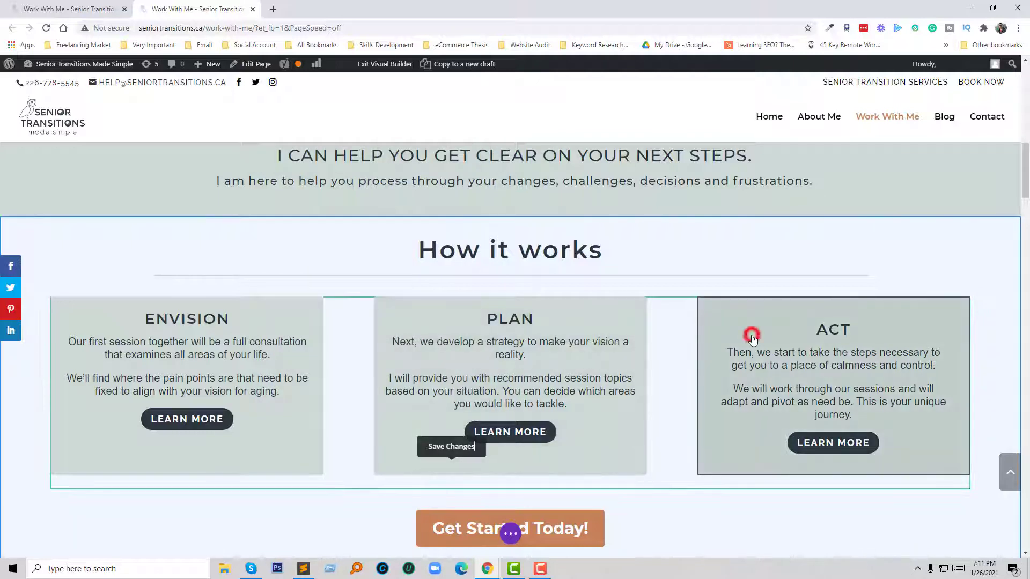
{"action": "left_click", "coordinate": [805, 323]}
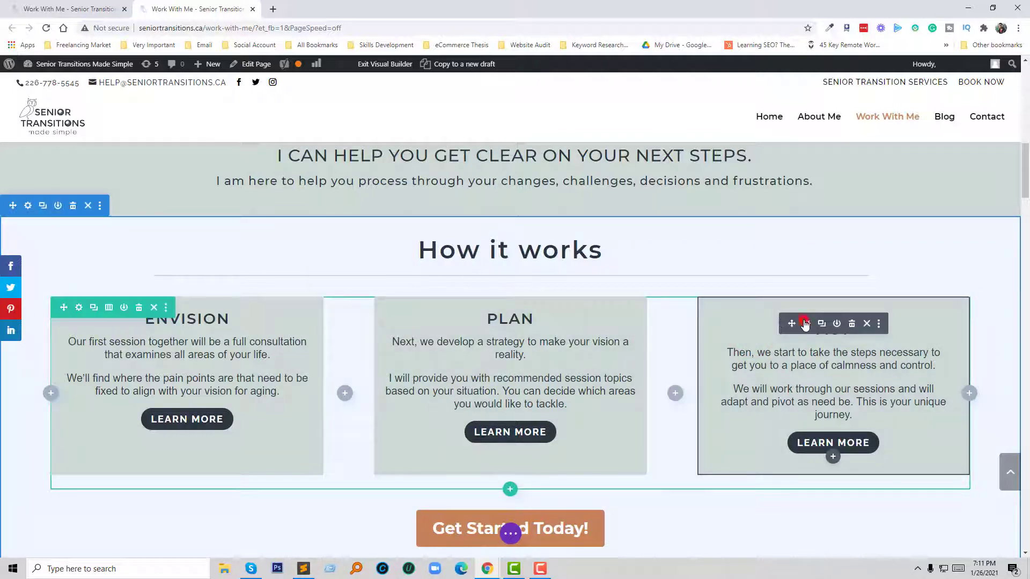
{"action": "left_click", "coordinate": [402, 196]}
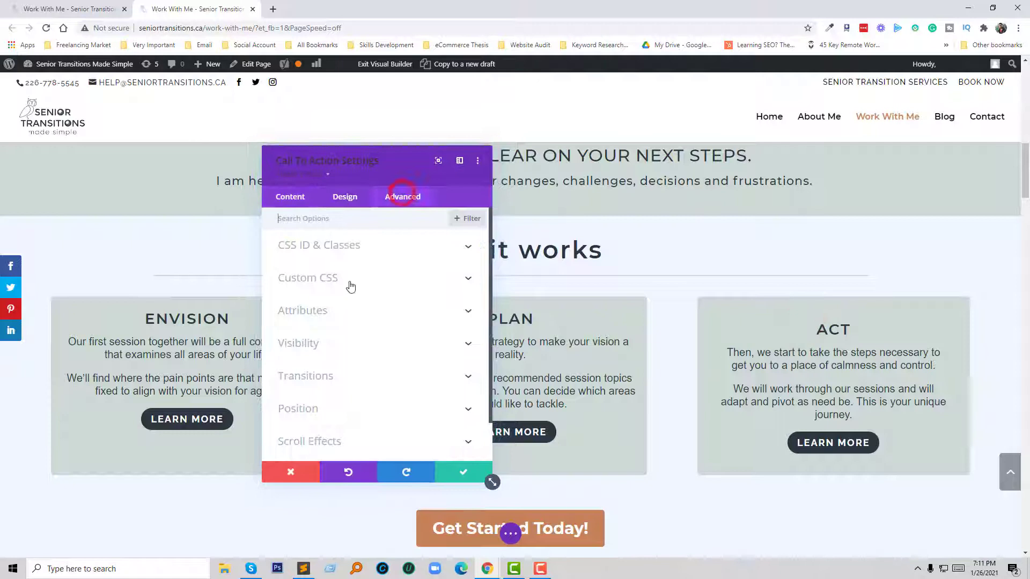
{"action": "left_click", "coordinate": [351, 278]}
{"action": "left_click", "coordinate": [348, 364]}
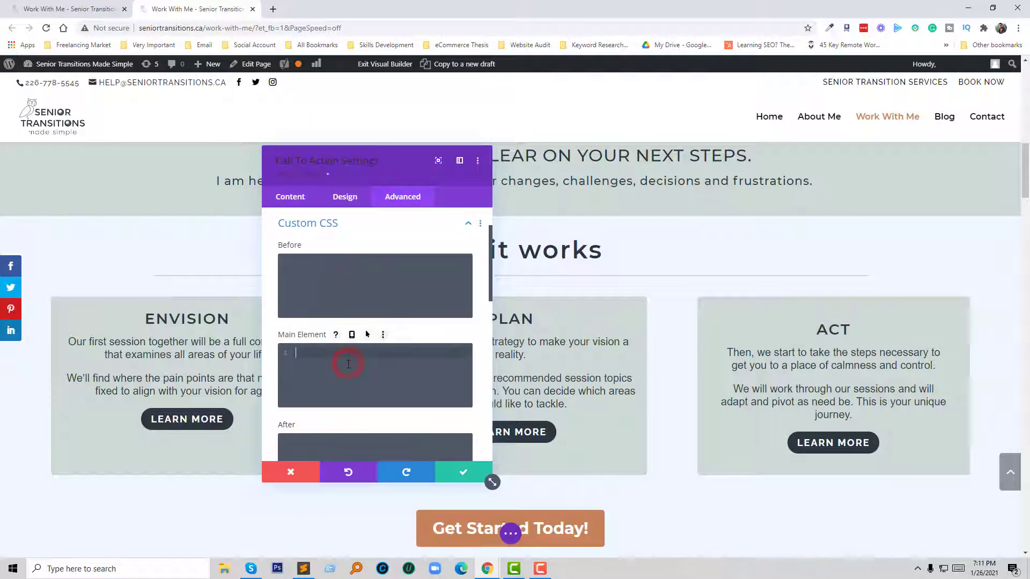
{"action": "key", "text": "ctrl+v"}
{"action": "left_click", "coordinate": [464, 476]}
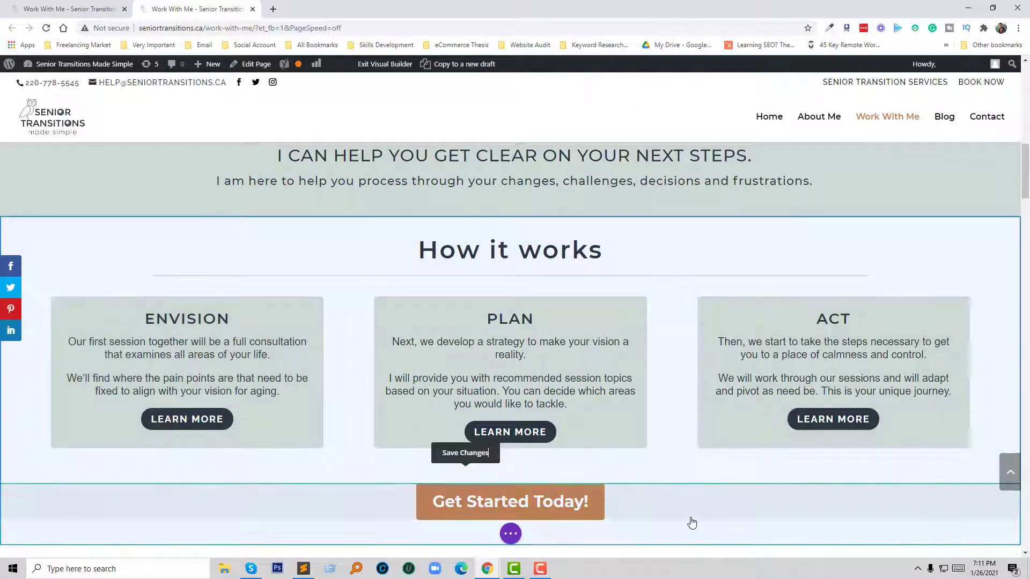
Step: Save all page changes in the builder and return to the live page's tab
{"action": "left_click", "coordinate": [510, 534]}
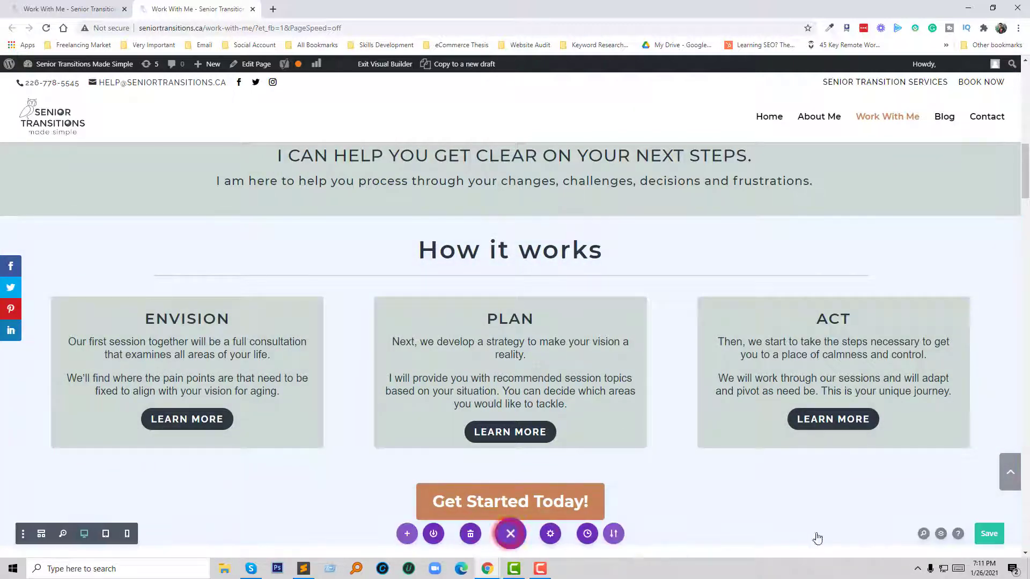
{"action": "left_click", "coordinate": [989, 532]}
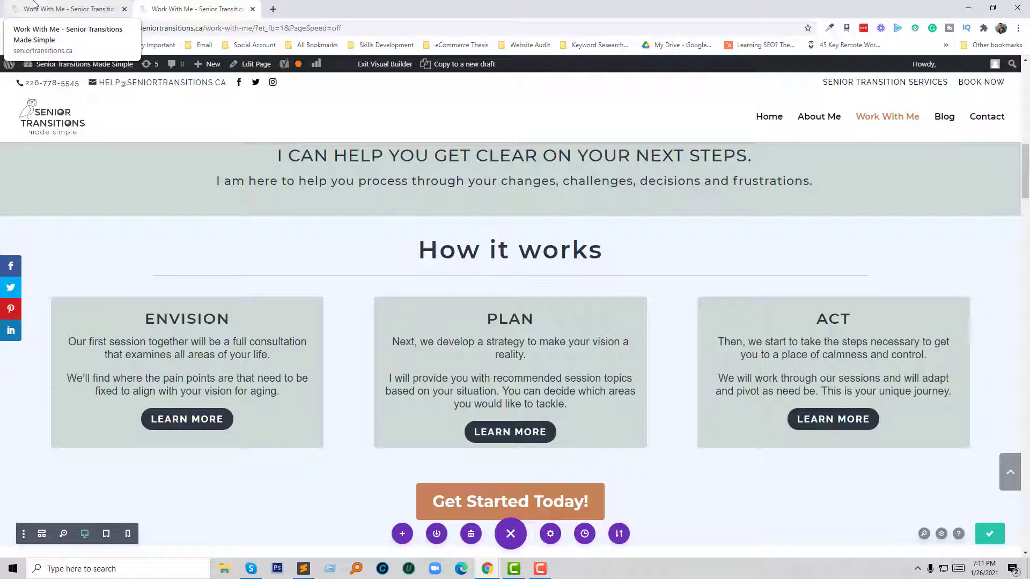
{"action": "left_click", "coordinate": [34, 4]}
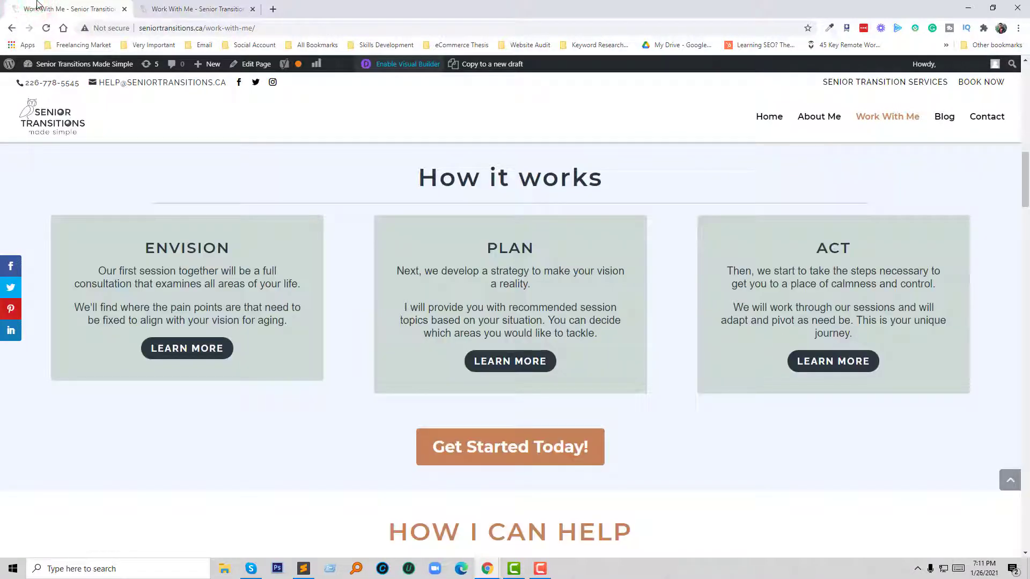
Step: Reload the live page and confirm the three boxes stay equal height in a resized window
{"action": "left_click", "coordinate": [46, 28]}
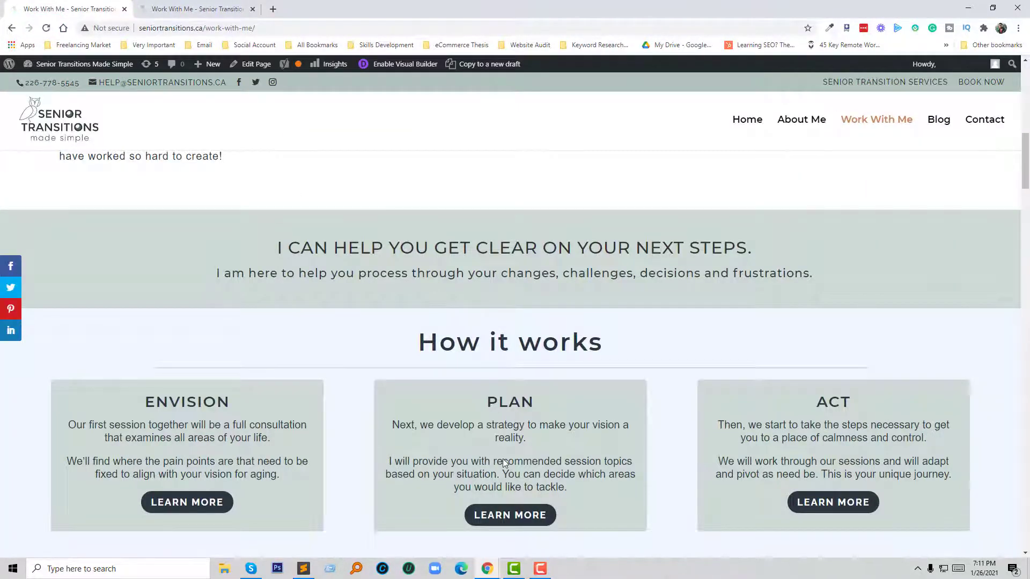
{"action": "scroll", "coordinate": [503, 460], "scroll_direction": "down", "scroll_amount": 3}
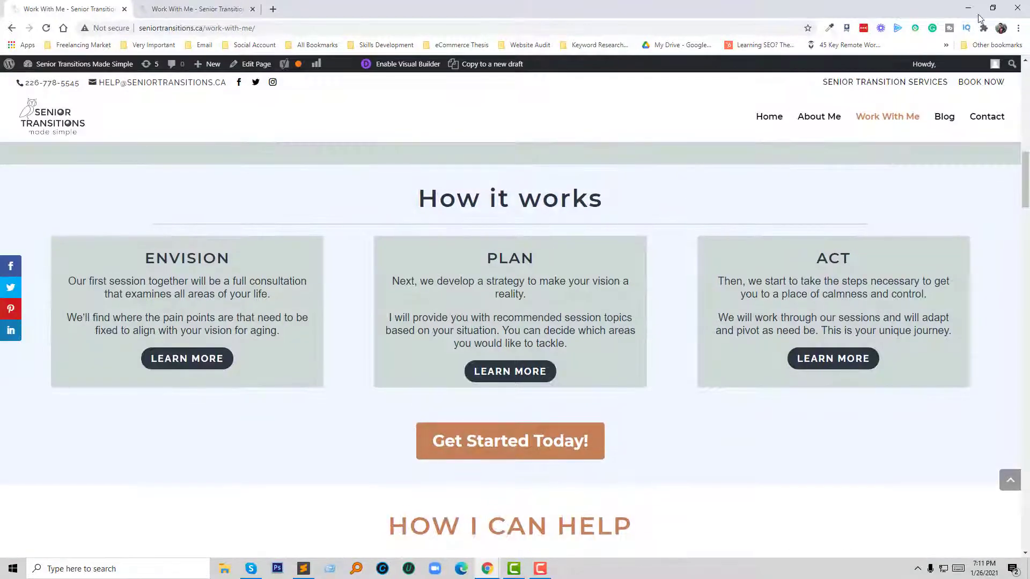
{"action": "left_click", "coordinate": [993, 7]}
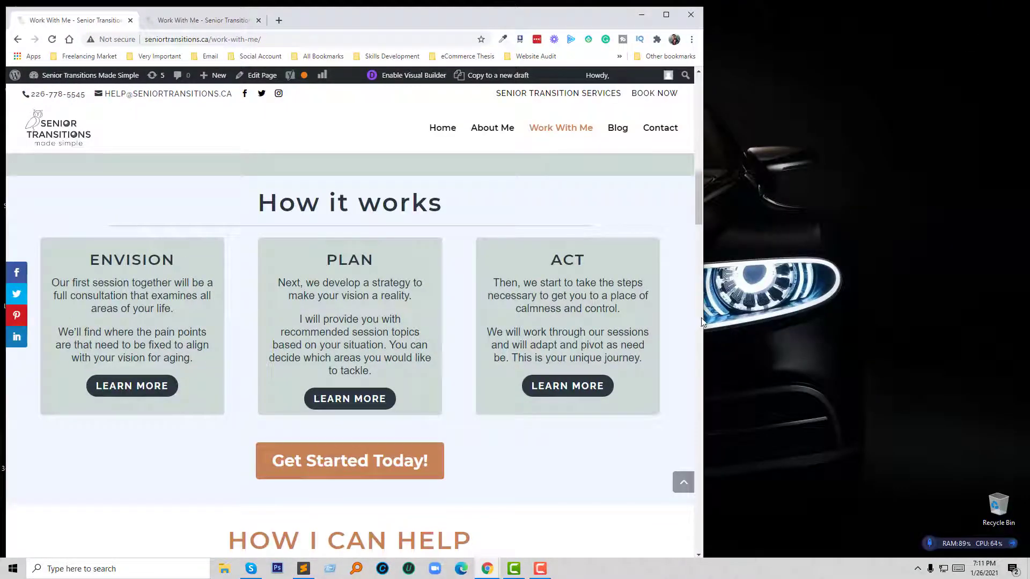
{"action": "left_click_drag", "start_coordinate": [703, 317], "coordinate": [790, 321]}
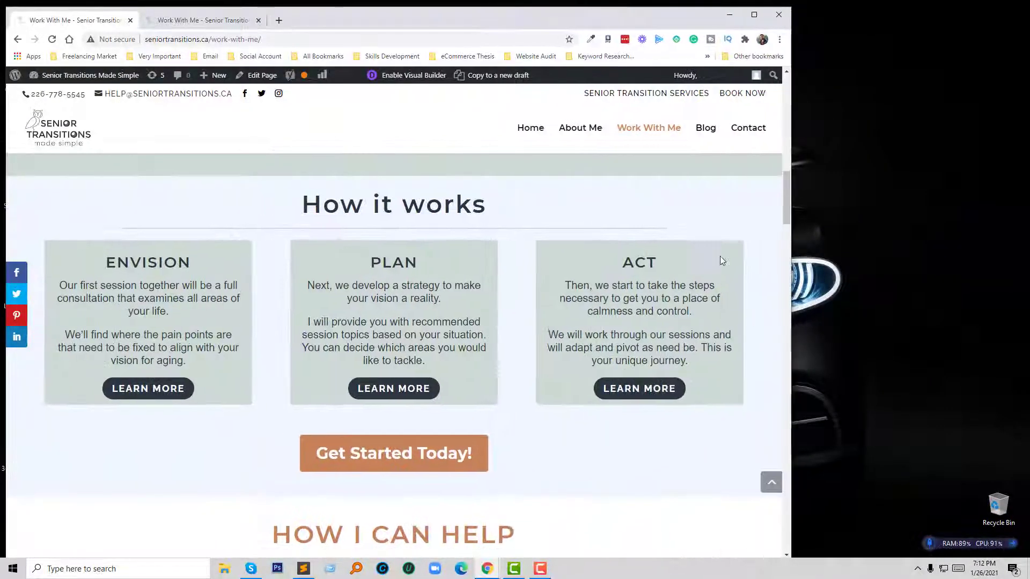
{"action": "left_click", "coordinate": [753, 15]}
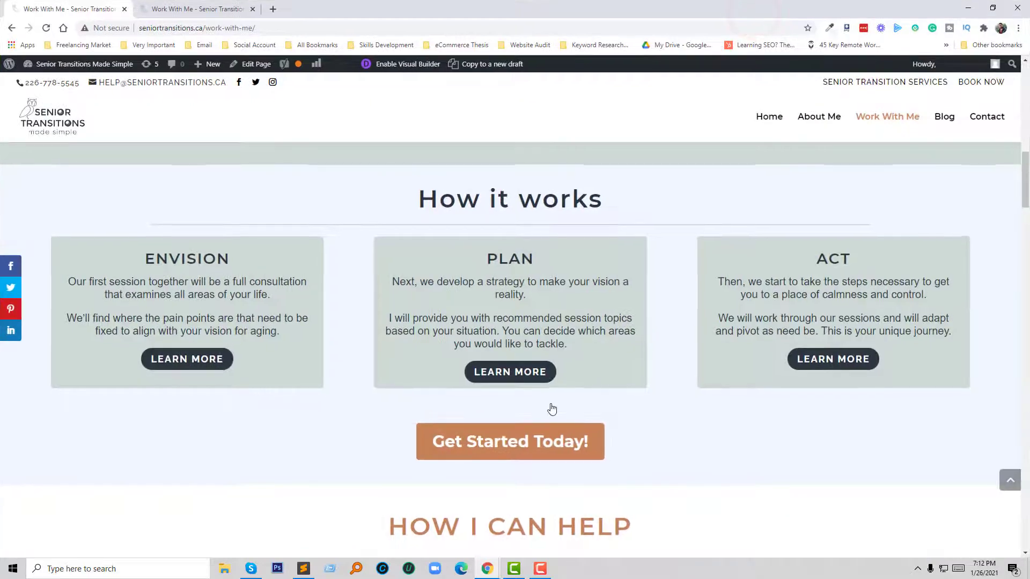
{"action": "scroll", "coordinate": [553, 408], "scroll_direction": "up", "scroll_amount": 4}
{"action": "scroll", "coordinate": [562, 399], "scroll_direction": "up", "scroll_amount": 10}
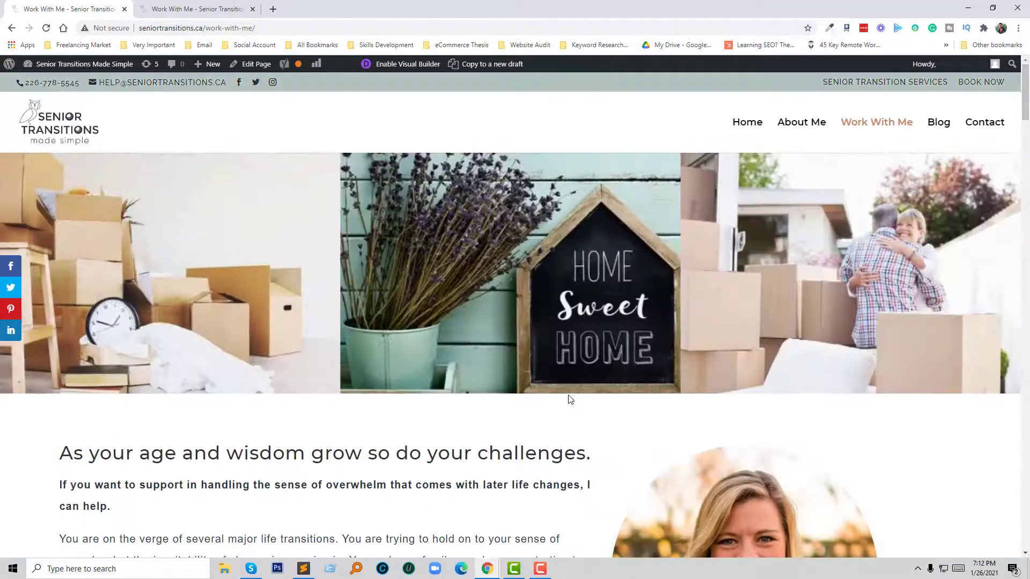